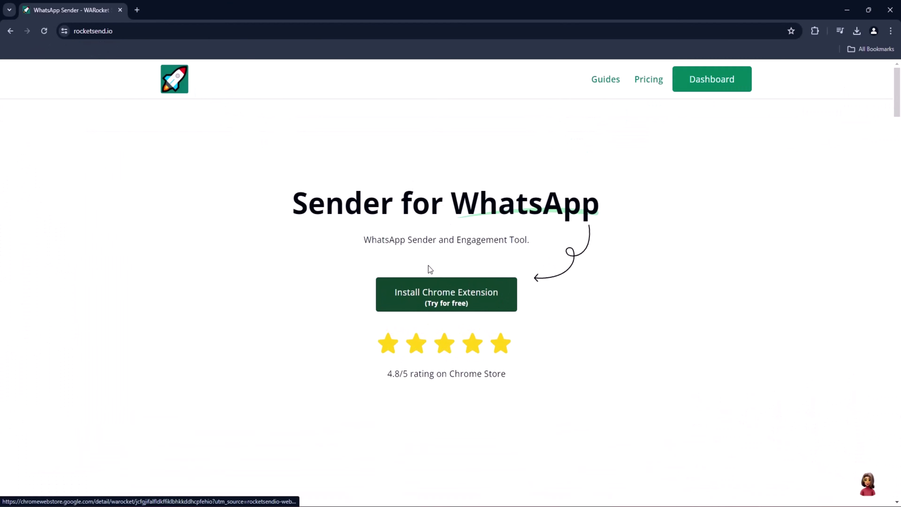
Skim the RocketSend homepage from the Sender for WhatsApp headline through the getting-started and features sections
drag(292, 205, 706, 227)
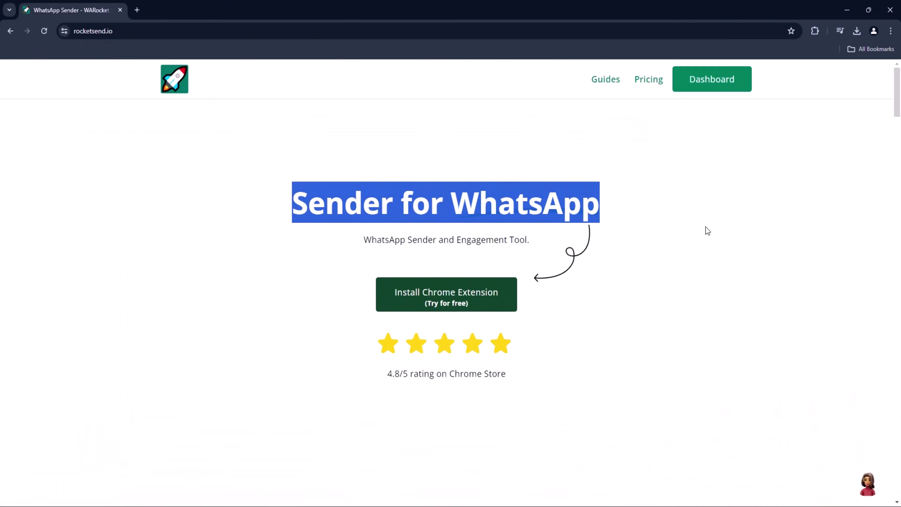
scroll(709, 227, down, 2)
scroll(708, 227, down, 5)
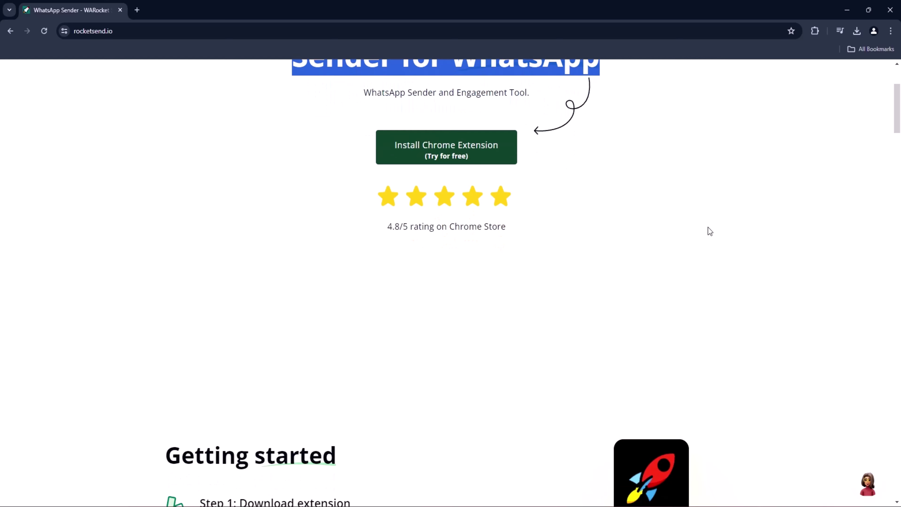
scroll(708, 228, down, 2)
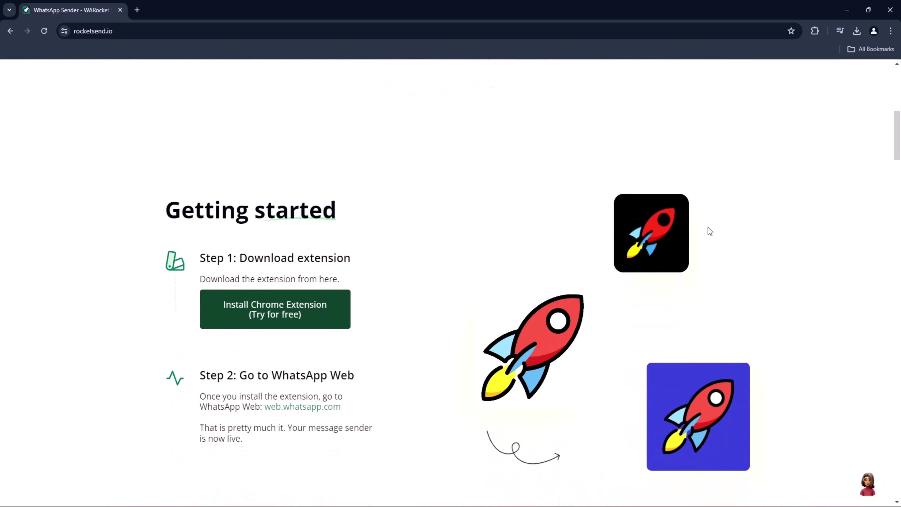
scroll(708, 228, down, 2)
scroll(708, 228, down, 10)
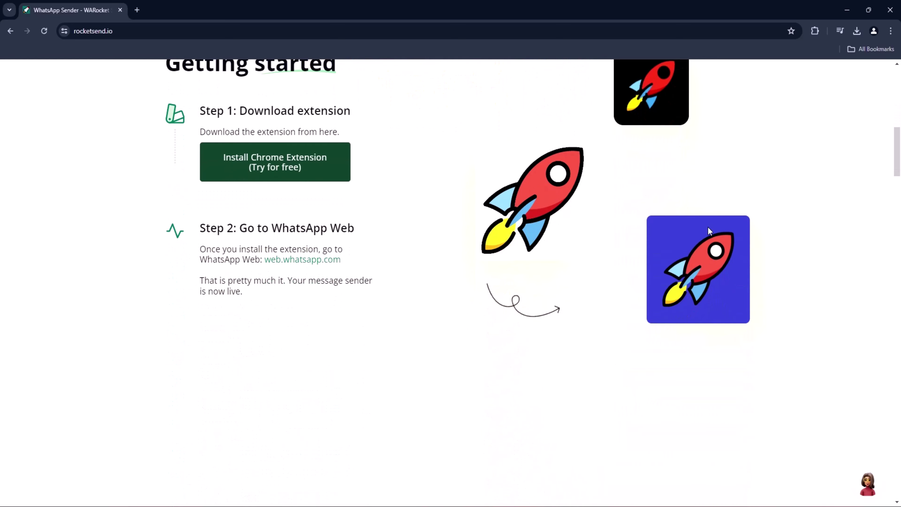
scroll(708, 232, down, 2)
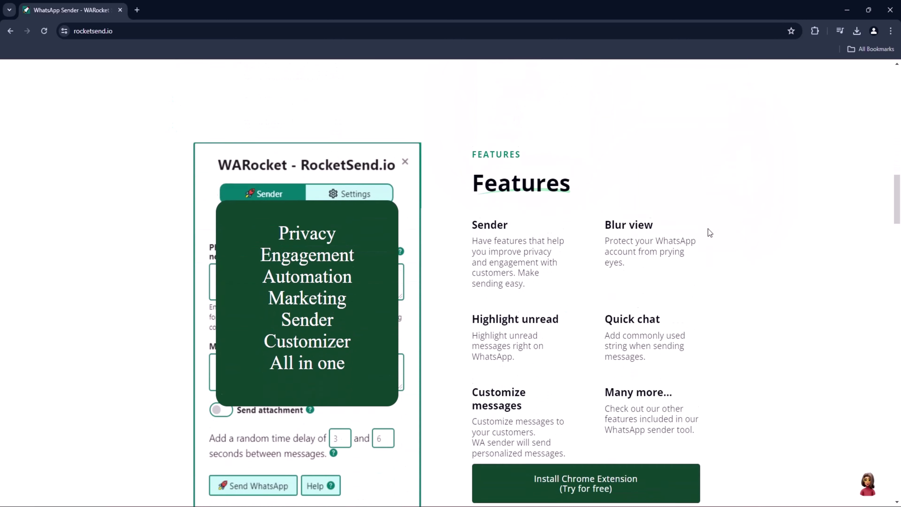
Return to the top and follow Install Chrome Extension (Try for free) to the Web Store listing
drag(898, 202, 899, 92)
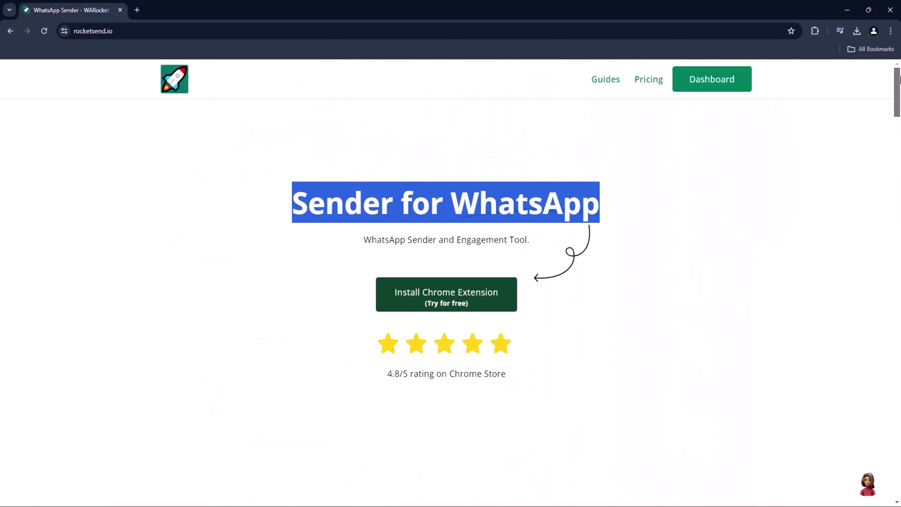
click(422, 299)
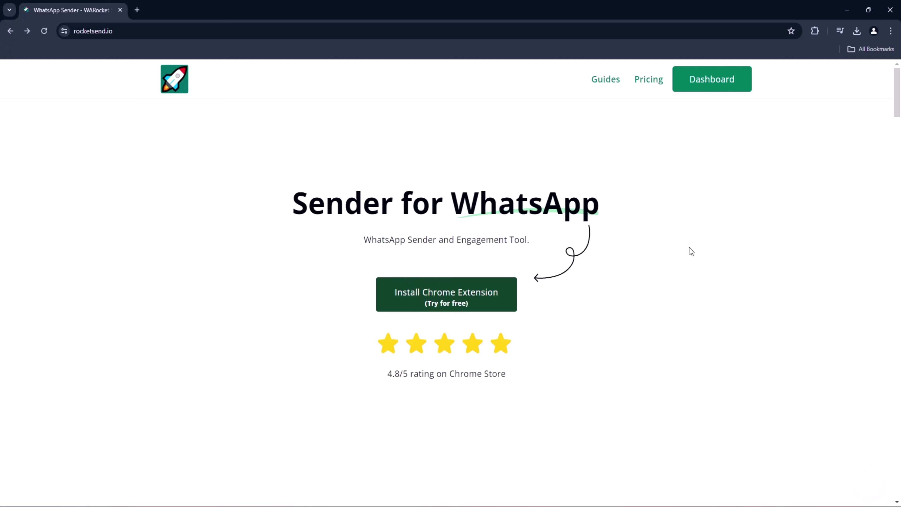
click(445, 300)
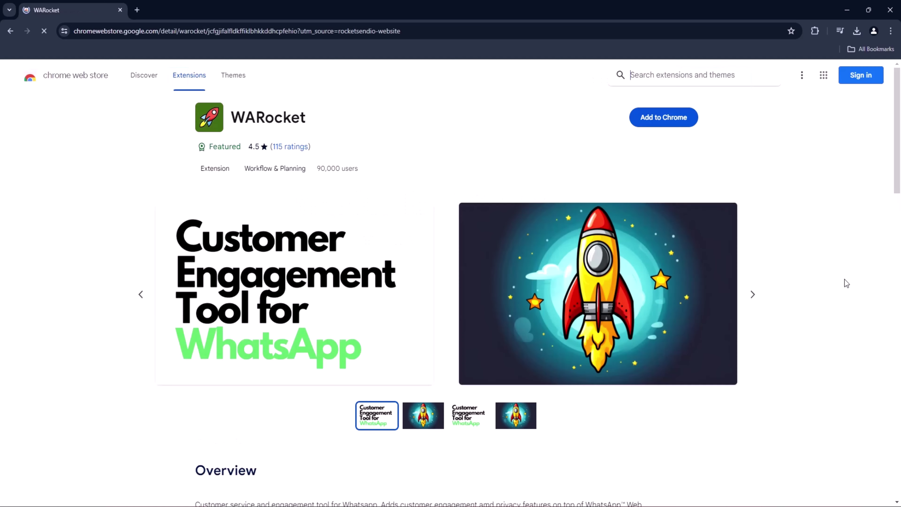
Add the WARocket extension to Chrome from its Web Store listing, confirming Add extension
click(654, 116)
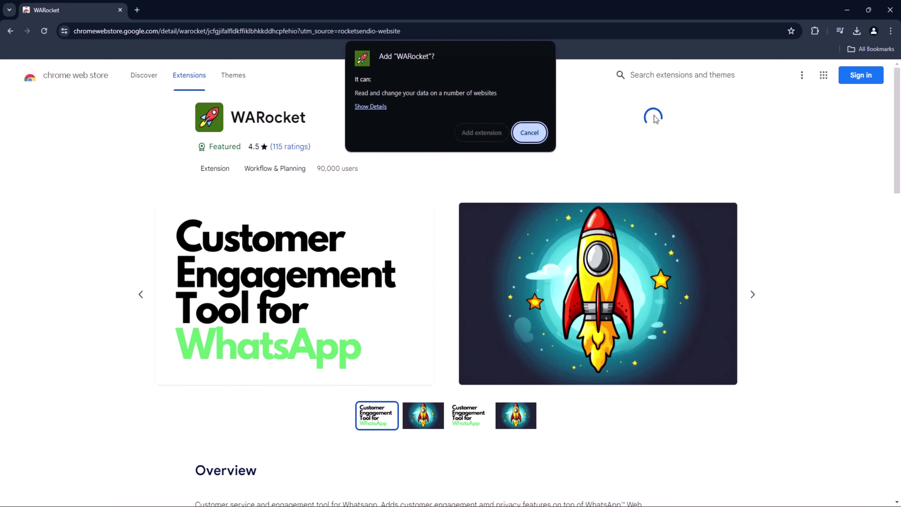
click(483, 134)
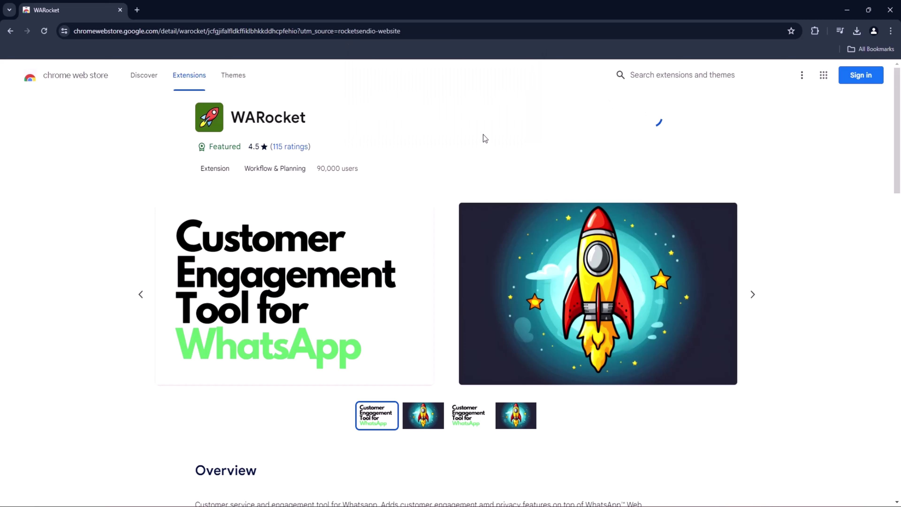
Dismiss the extension-added notice and verify WARocket appears in Chrome's Extensions menu
click(792, 55)
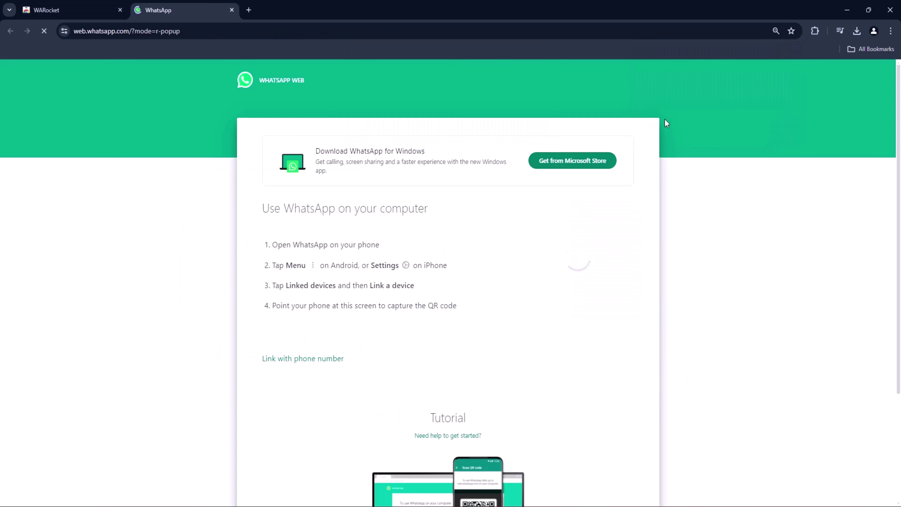
click(816, 31)
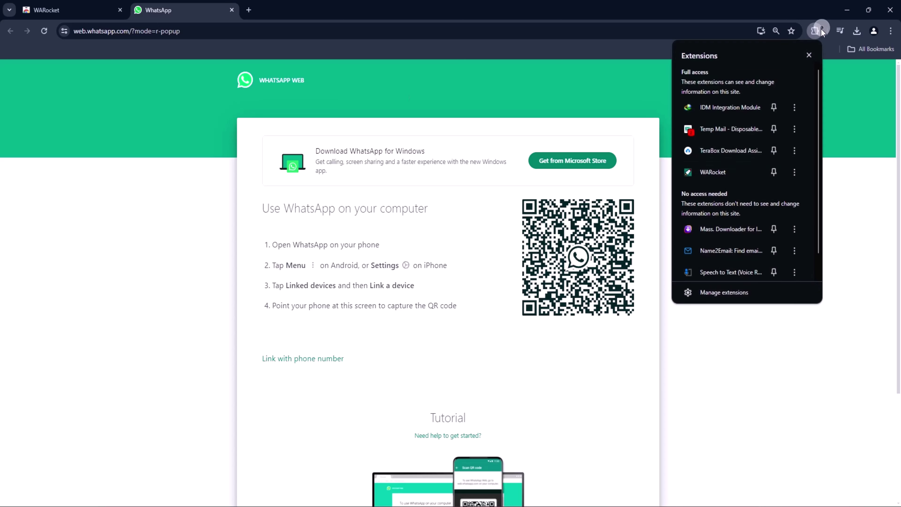
click(766, 369)
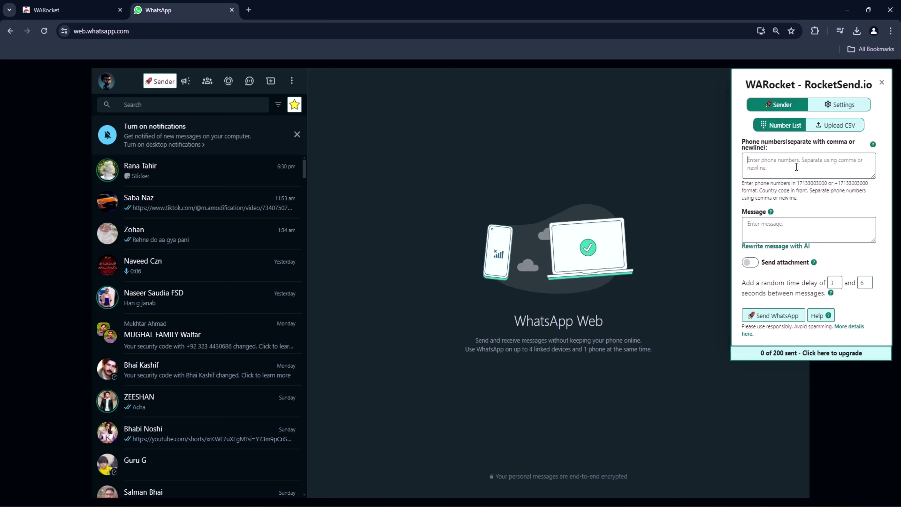
text(+9230)
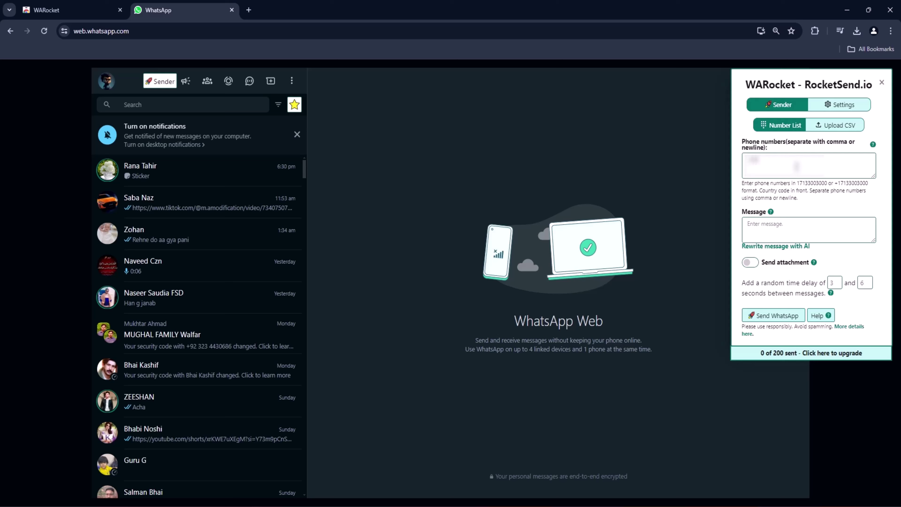
text(1234567)
key(Return)
text(+923012345)
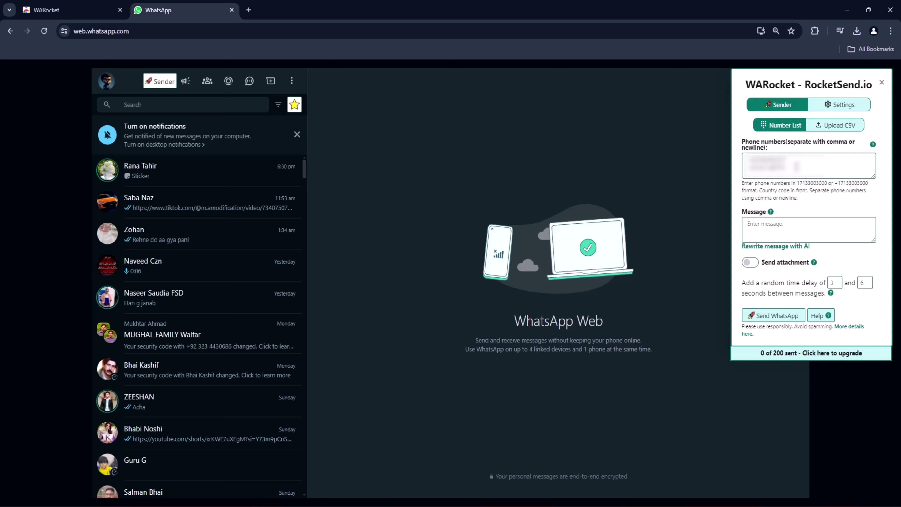
key(Return)
text(92300123456789)
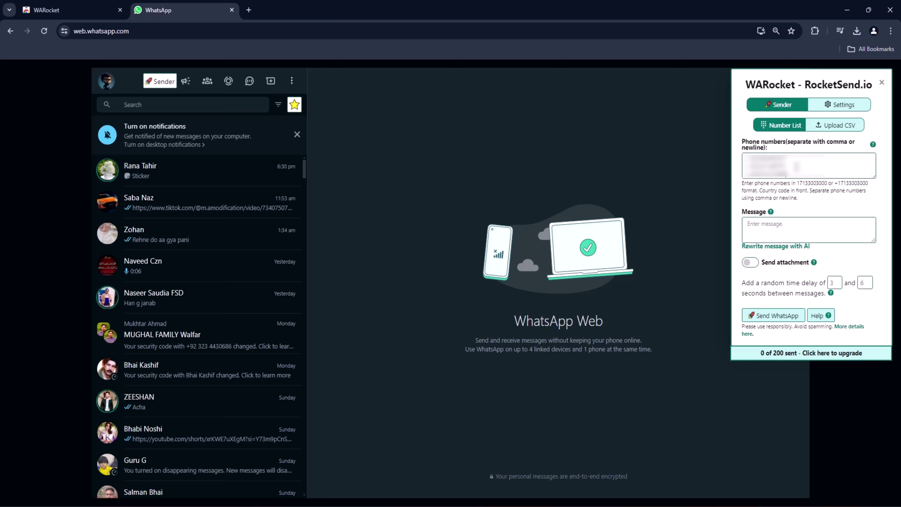
text(This is)
text( test mess)
text(age)
text( please)
text( ign)
text(nor)
right_click(827, 225)
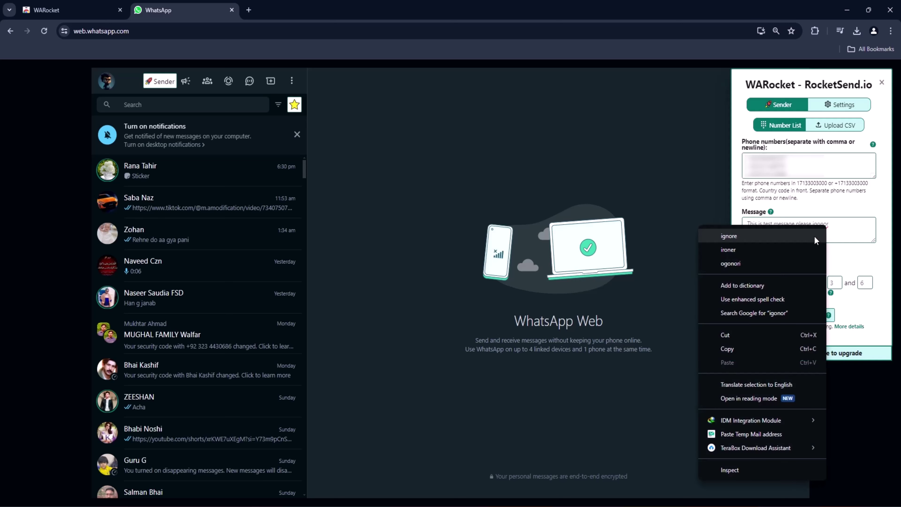
click(814, 236)
text(it.)
click(757, 267)
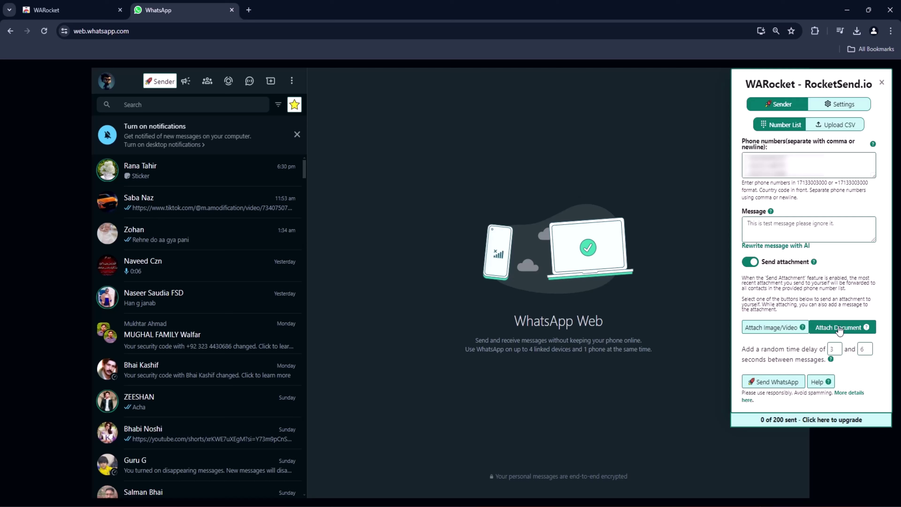
Attach the second logo image and send it to your own chat
click(796, 333)
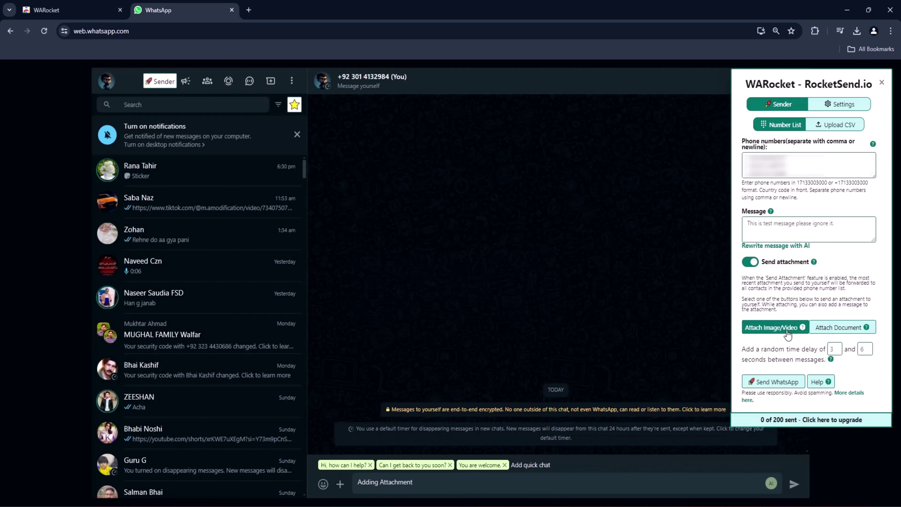
click(787, 330)
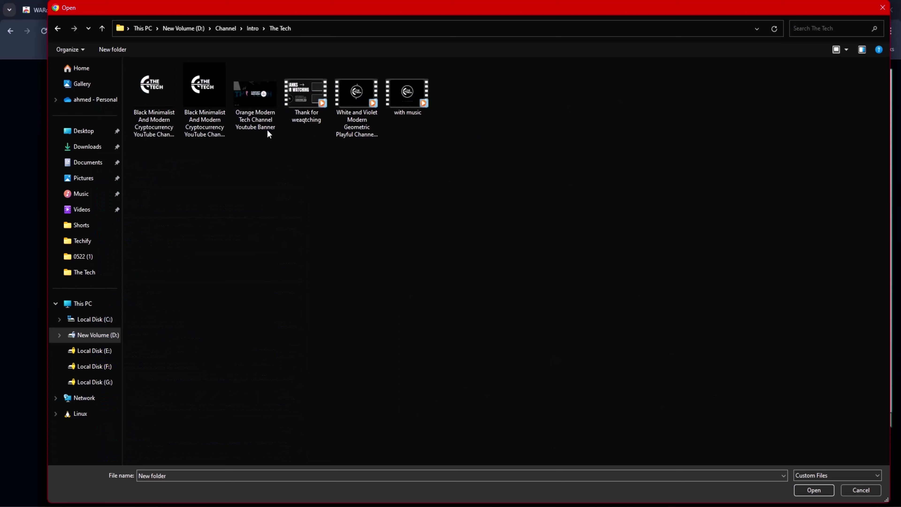
click(203, 90)
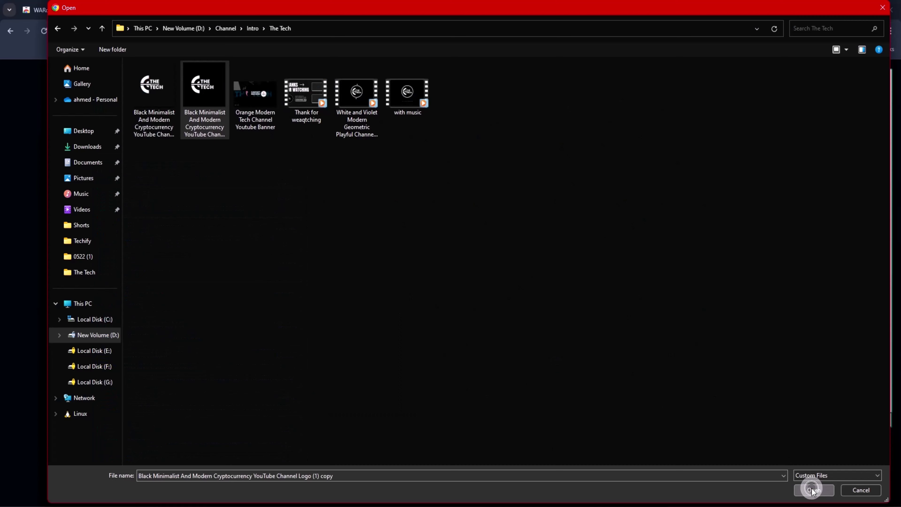
click(812, 489)
click(798, 477)
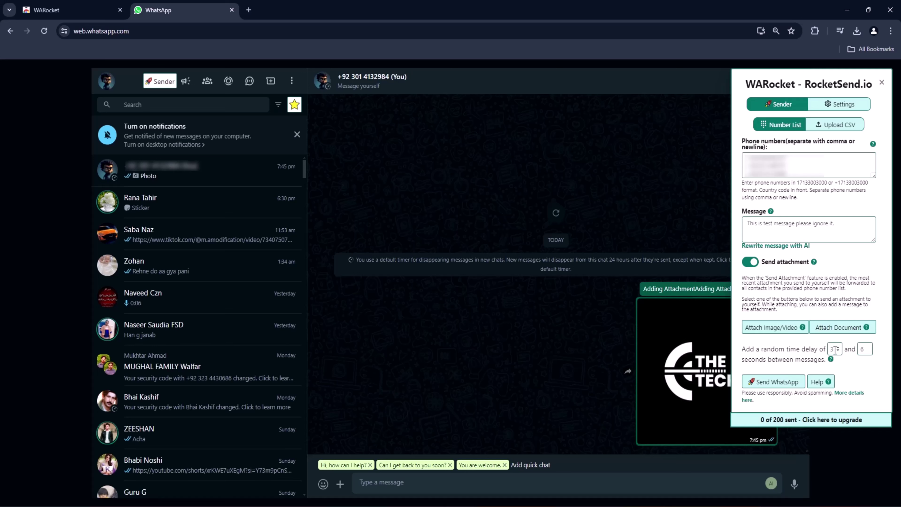
Raise the maximum random delay between messages to 11 seconds
click(870, 346)
click(869, 346)
click(869, 346)
click(869, 347)
click(869, 346)
click(869, 347)
click(869, 346)
click(869, 347)
Send the test message with the logo to all three listed numbers, reaching 3 of 200
click(787, 381)
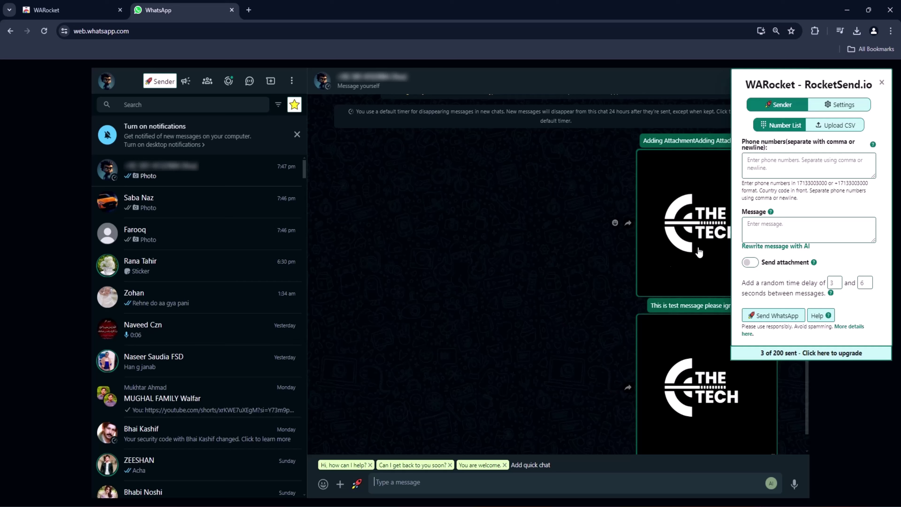
Switch to Upload CSV, load Data.csv from The Tech folder, and pick its phone-number column
click(835, 125)
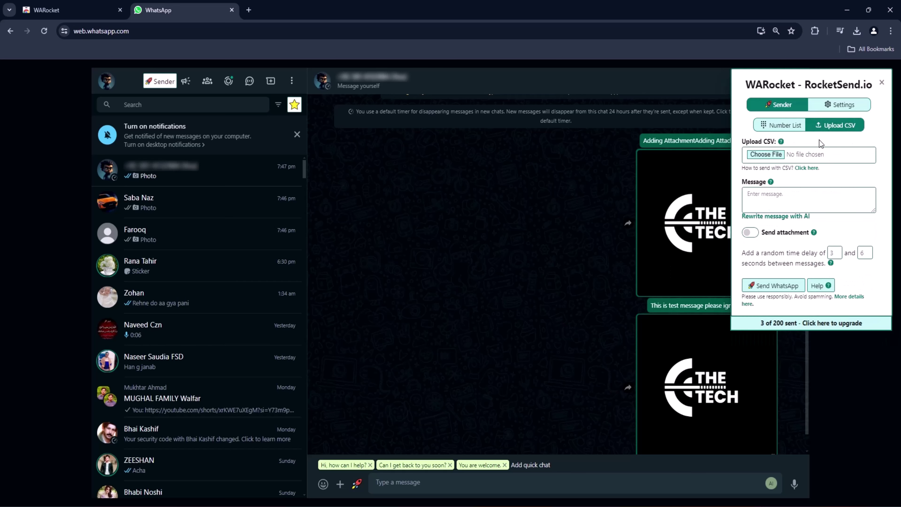
click(778, 155)
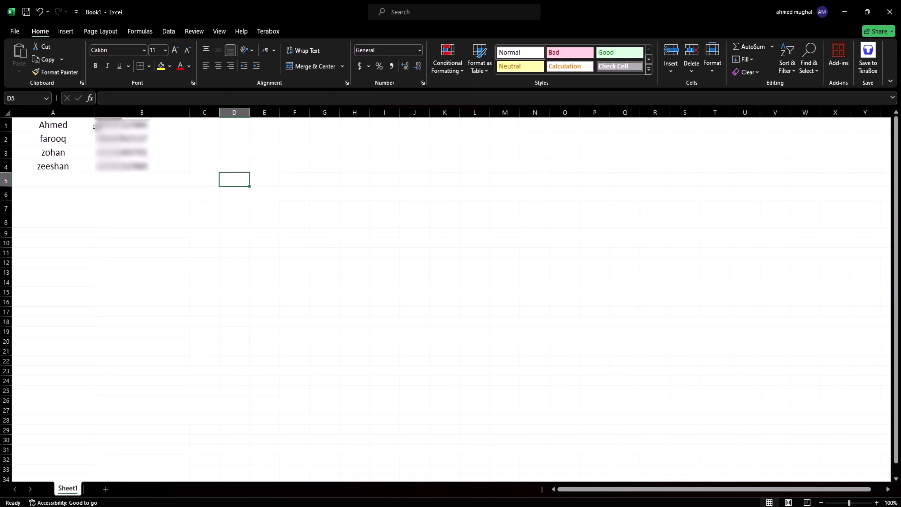
click(103, 124)
double_click(100, 123)
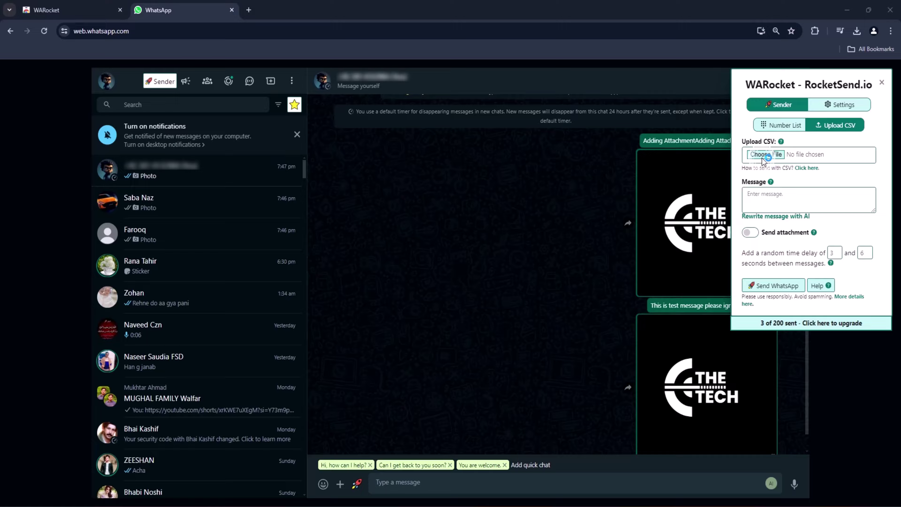
click(762, 157)
click(160, 88)
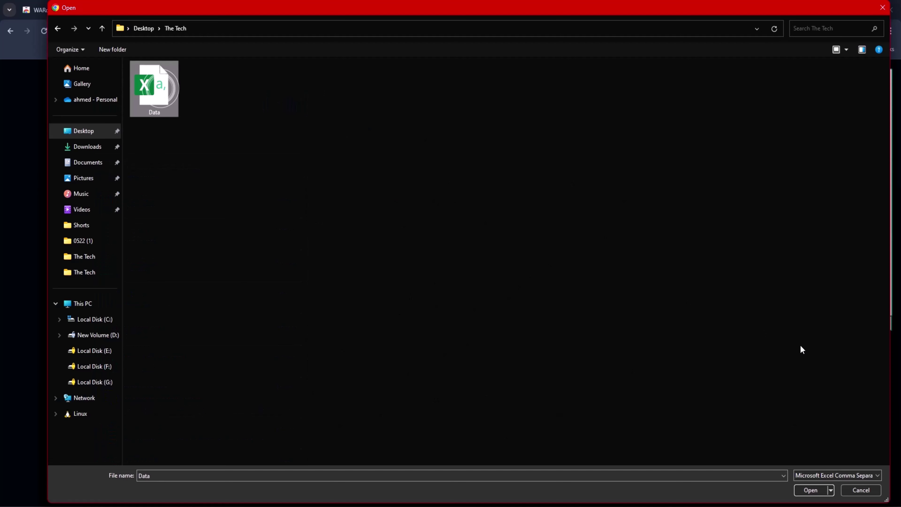
click(810, 490)
click(837, 198)
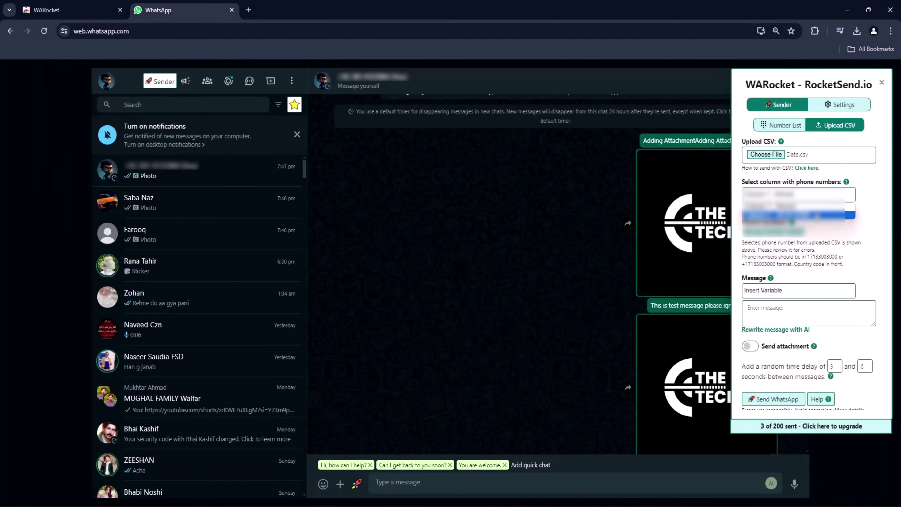
Insert a message variable and write 'hi this is also test message please ignore again'
click(802, 290)
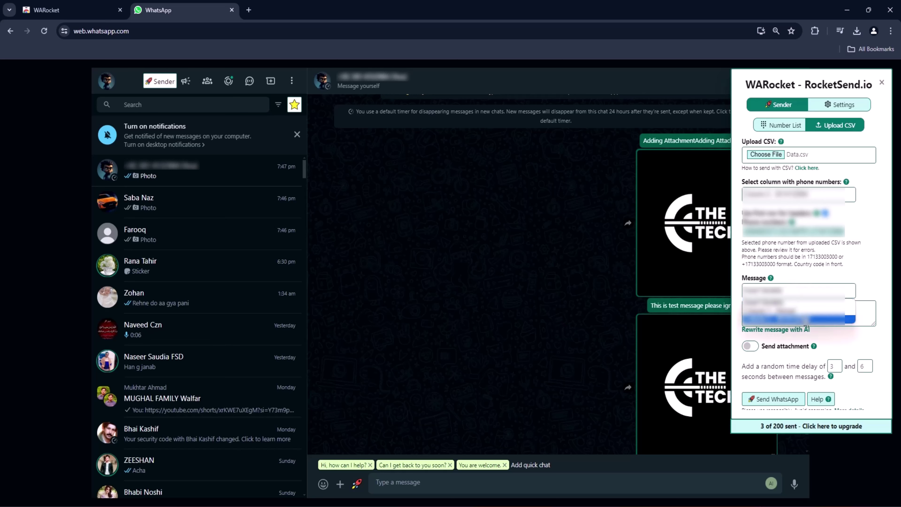
click(756, 311)
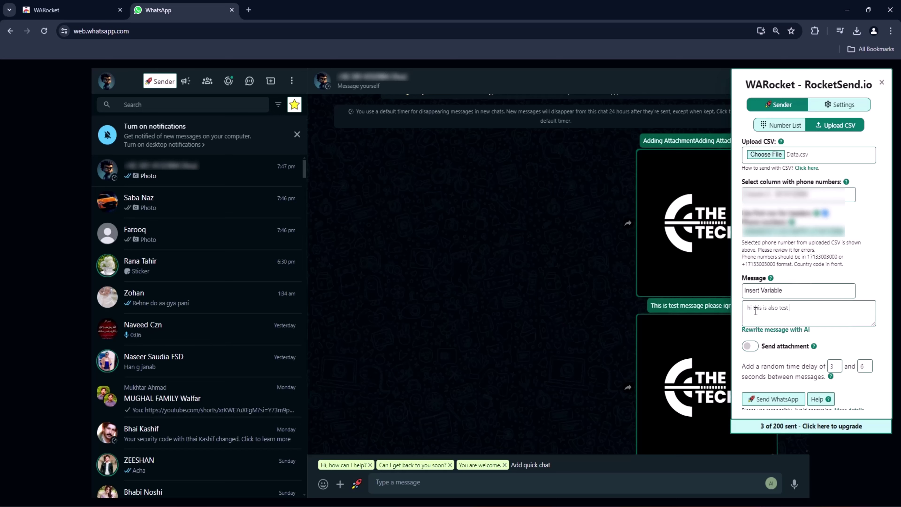
text(message please ignore again)
Enable the image attachment and set both minimum and maximum delays to 3 seconds
click(750, 347)
scroll(773, 341, down, 3)
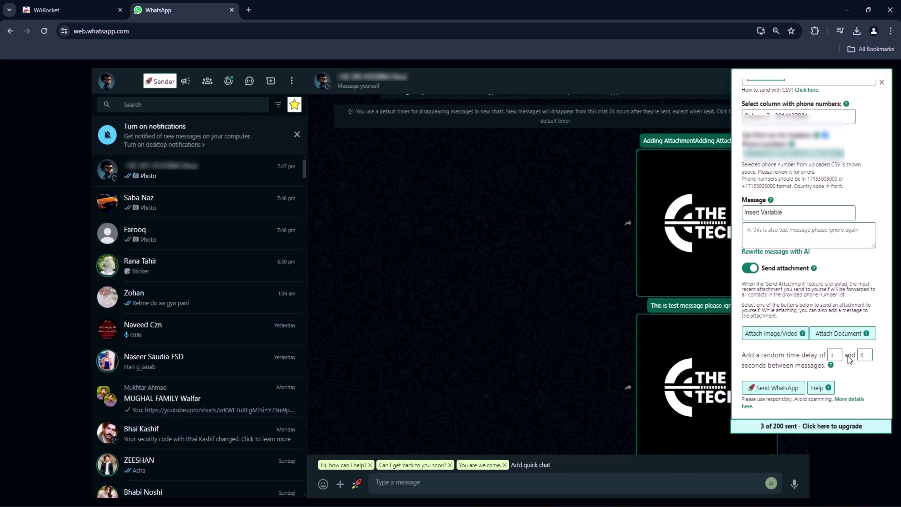
click(869, 358)
click(839, 354)
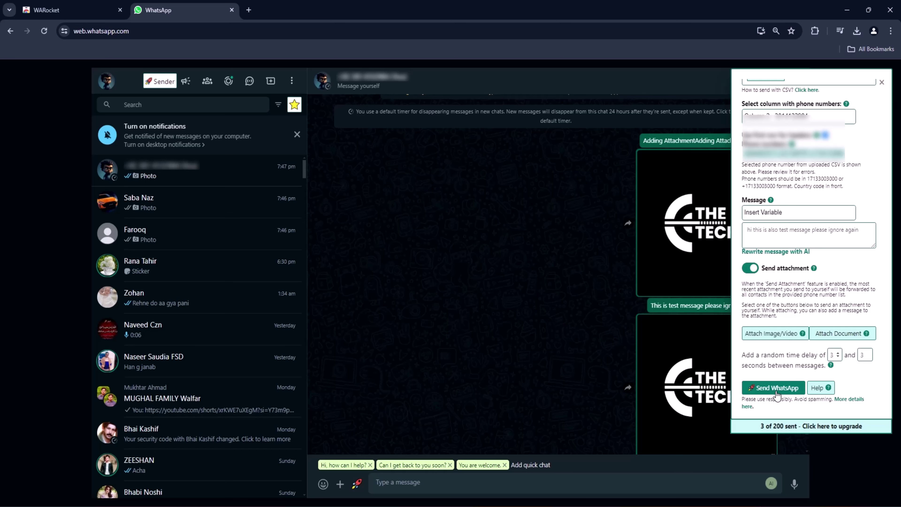
Send 'hi this is also test message please ignore again' with the logo to the CSV contacts, then close the panel
click(773, 387)
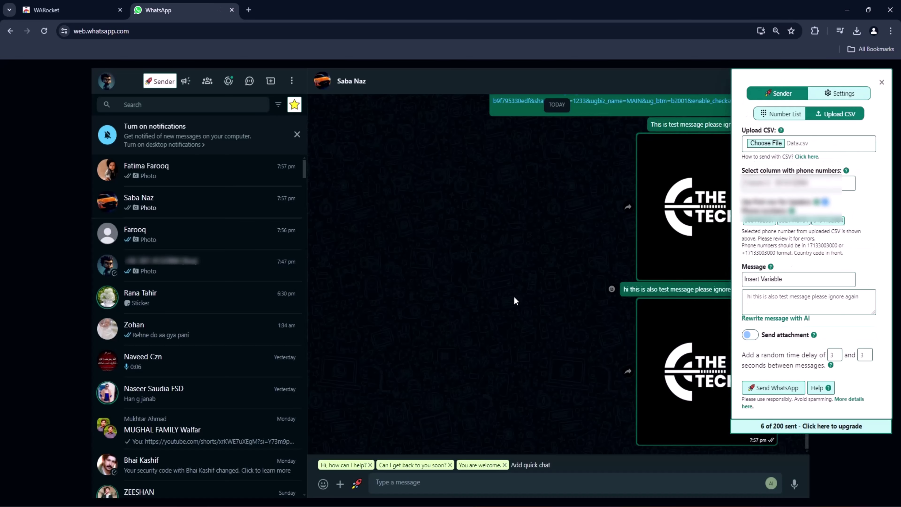
click(514, 299)
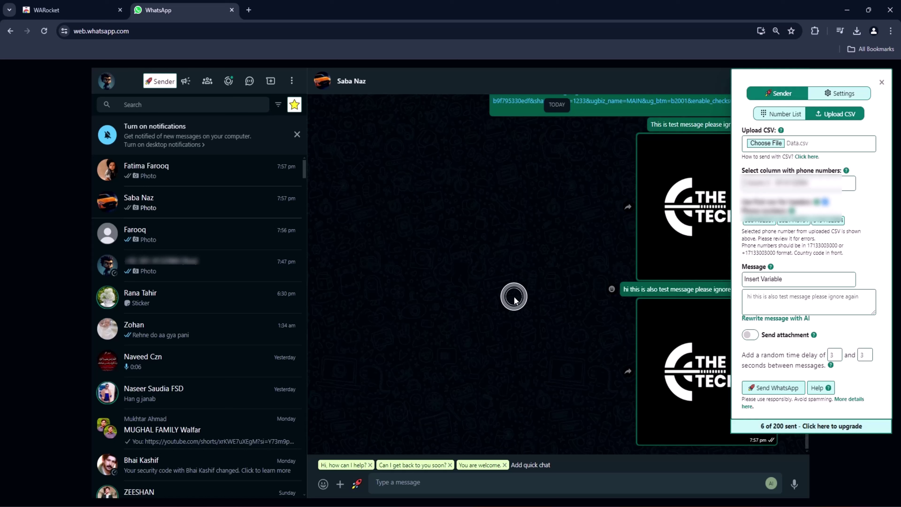
click(882, 84)
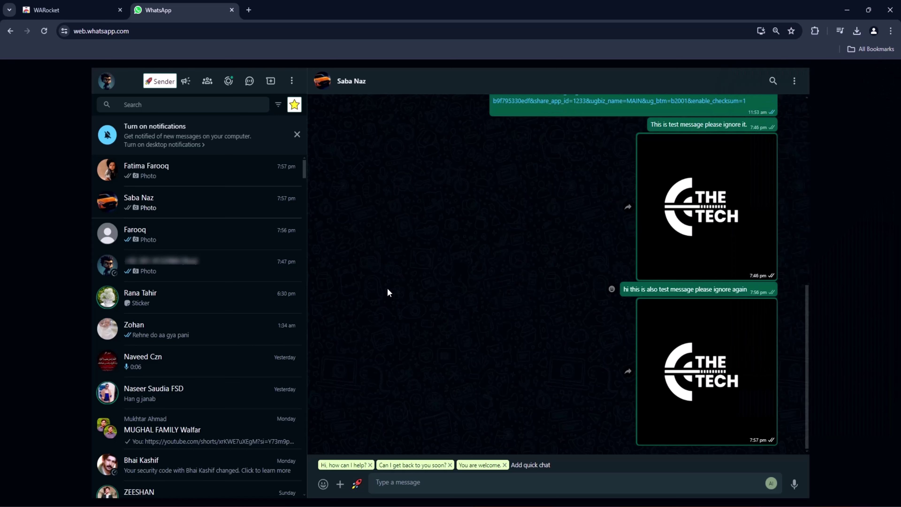